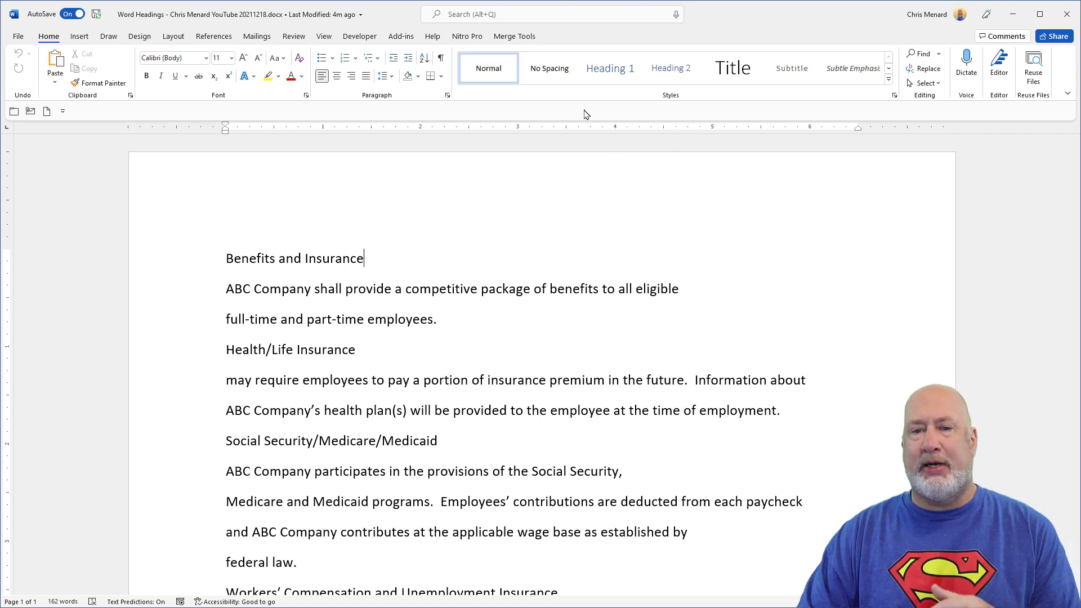
Step: Make Benefits and Insurance a Heading 1 and Health/Life Insurance a Heading 2
left_click(617, 73)
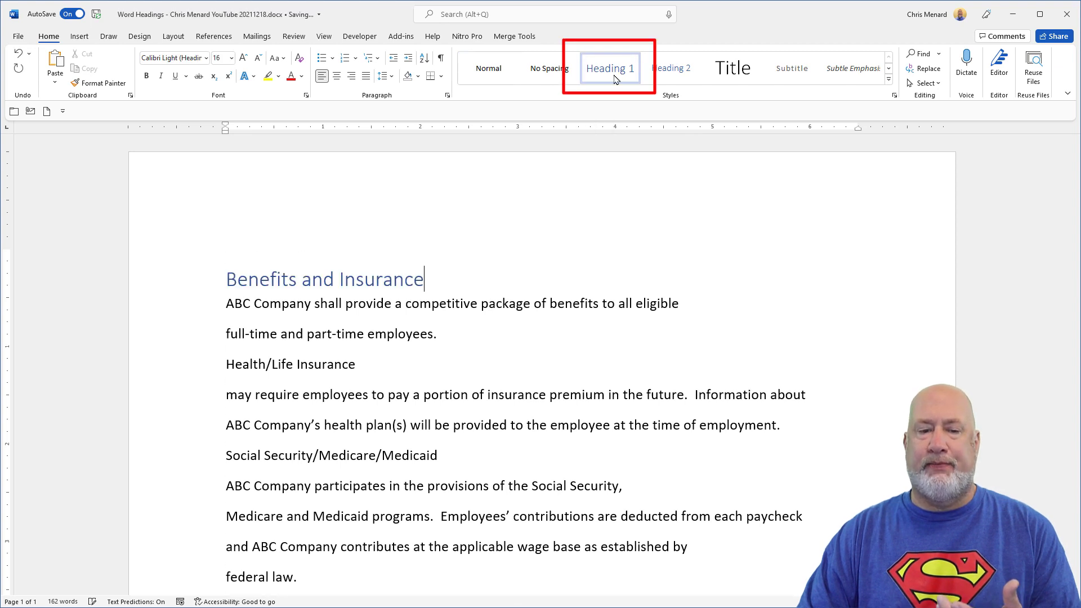
left_click(381, 358)
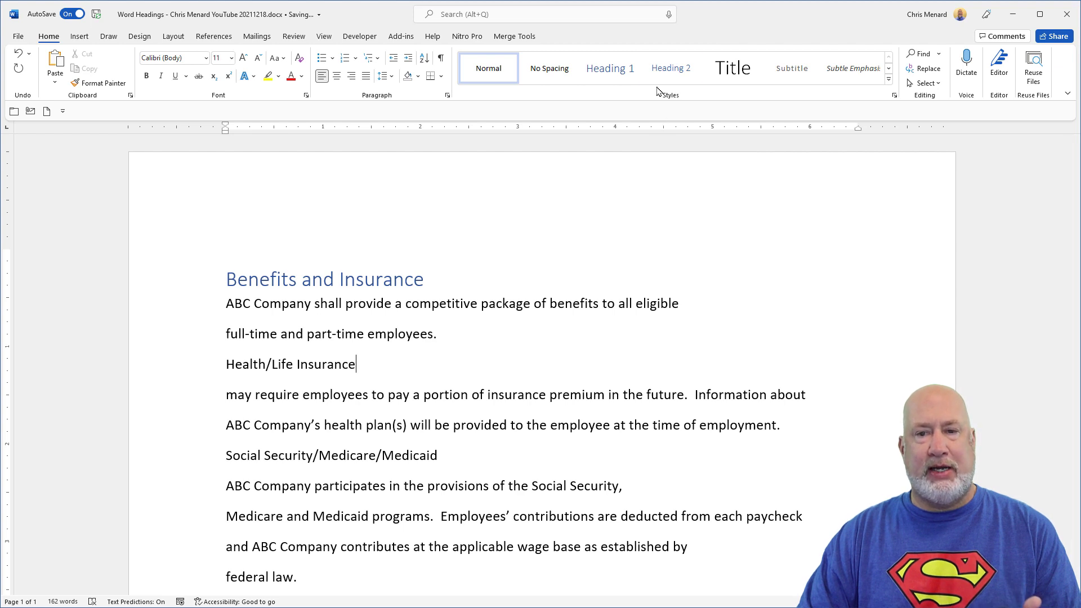
left_click(668, 69)
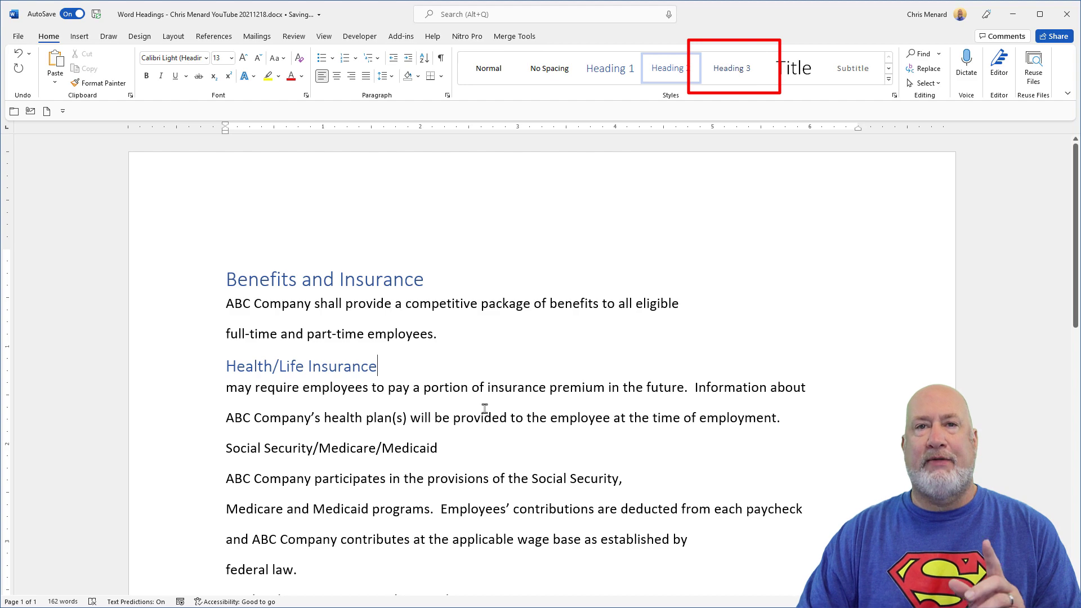
Step: Apply Heading 2 to Social Security/Medicare/Medicaid and Retirement Plan
scroll(485, 409, "down", 3)
left_click(457, 306)
left_click(670, 68)
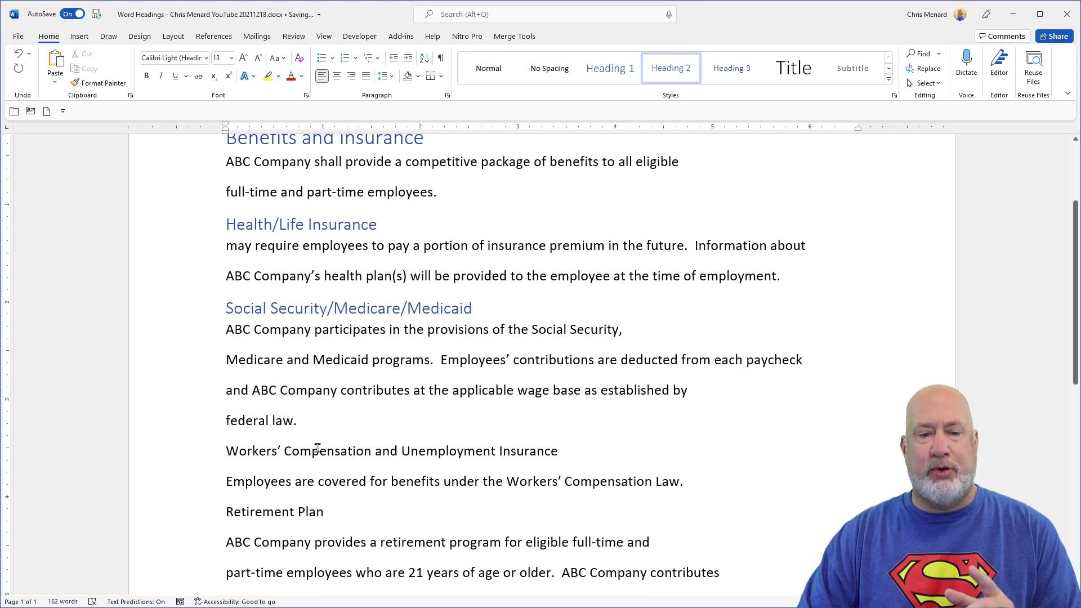
left_click(341, 512)
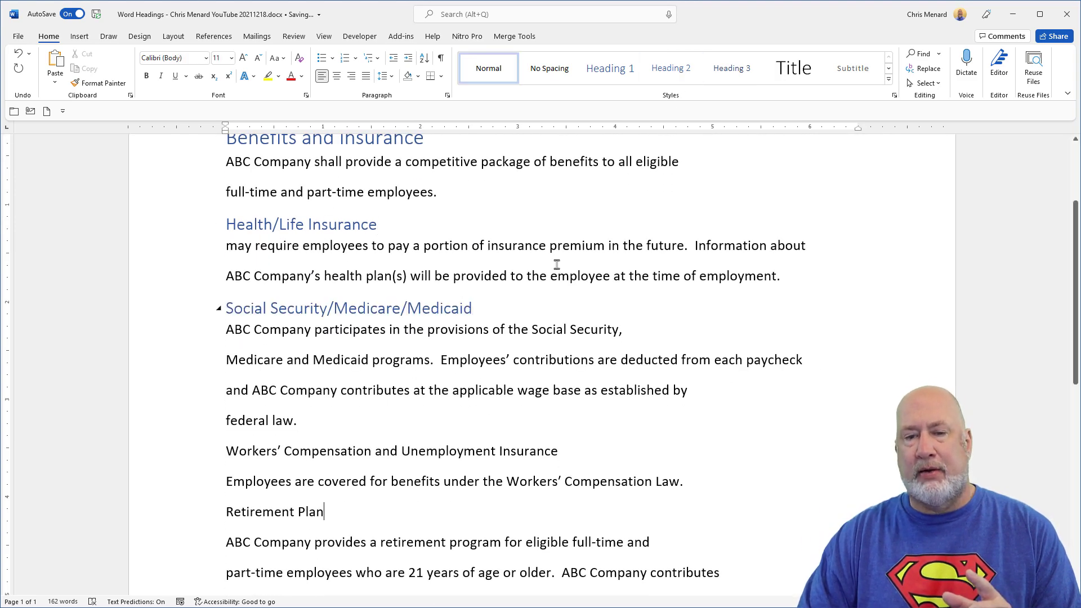
left_click(669, 68)
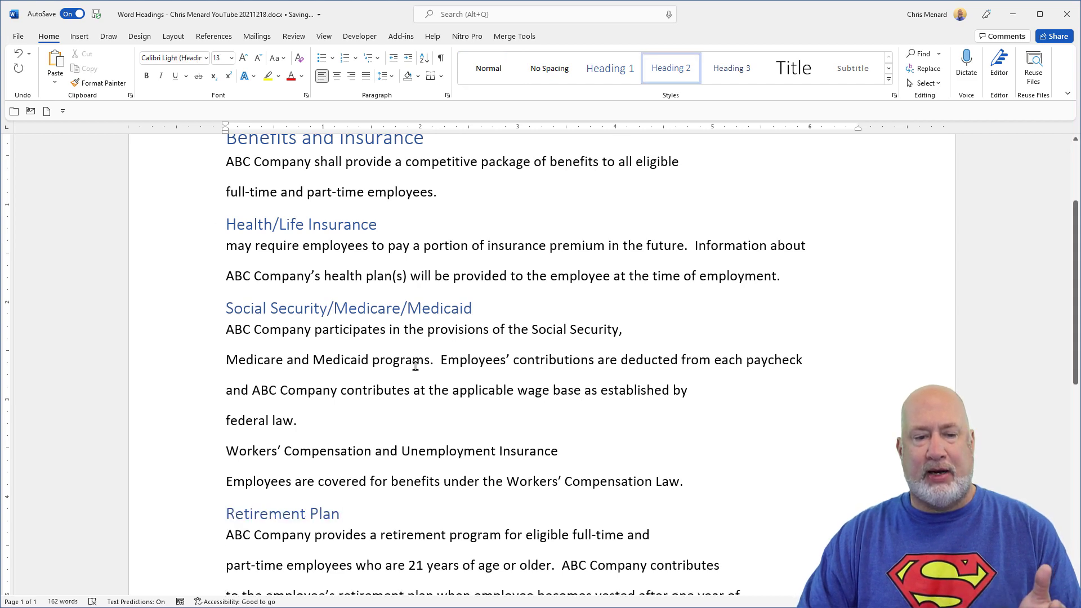
scroll(417, 355, "down", 7)
left_click(512, 221)
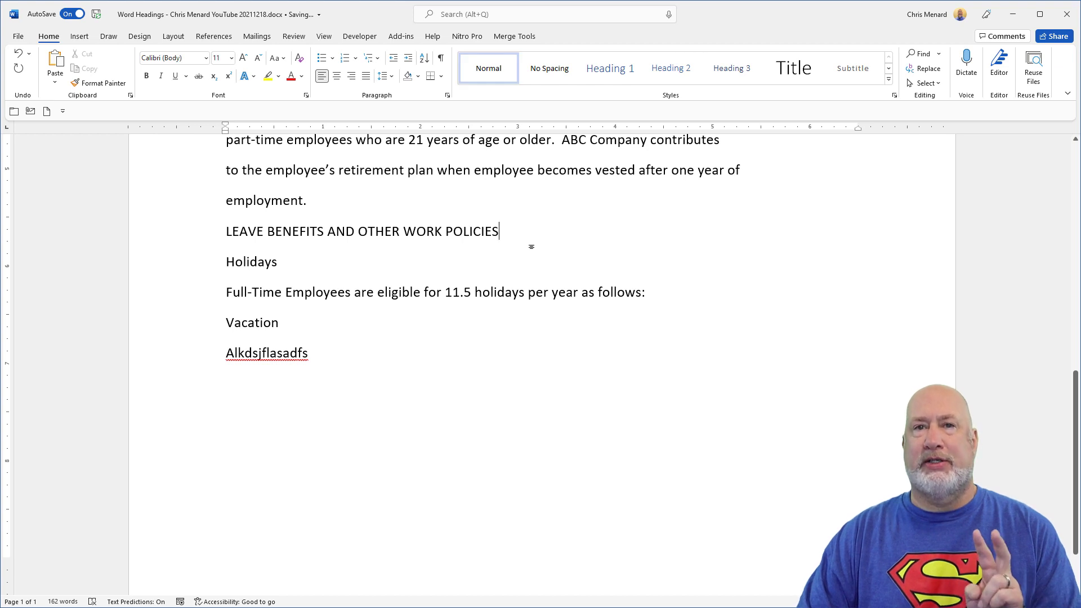
Step: Make LEAVE BENEFITS AND OTHER WORK POLICIES a Heading 1, with Vacation and Holidays as Heading 2
left_click(613, 71)
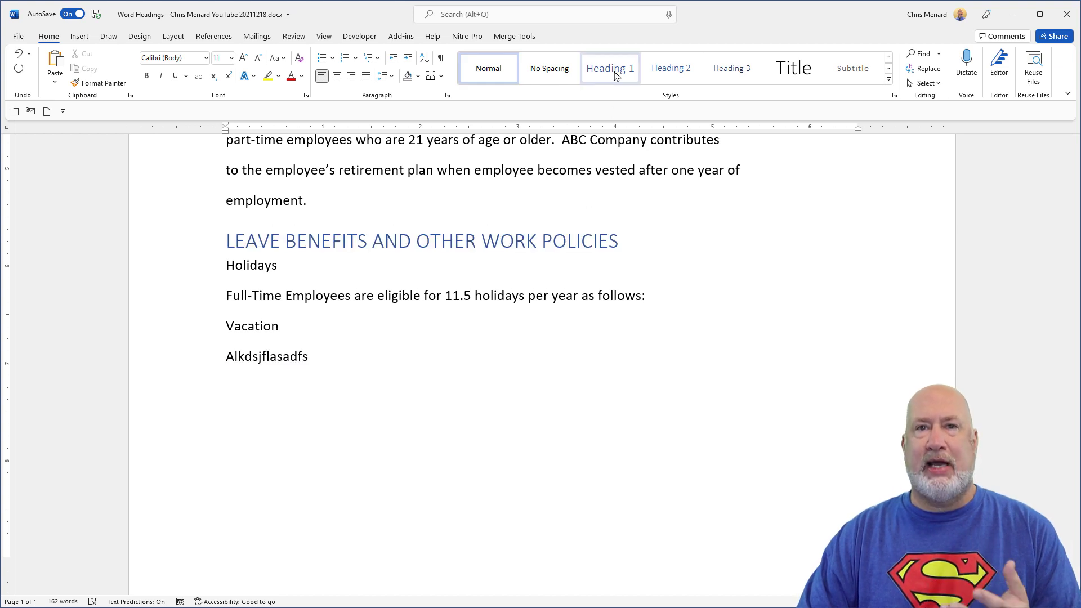
left_click(617, 72)
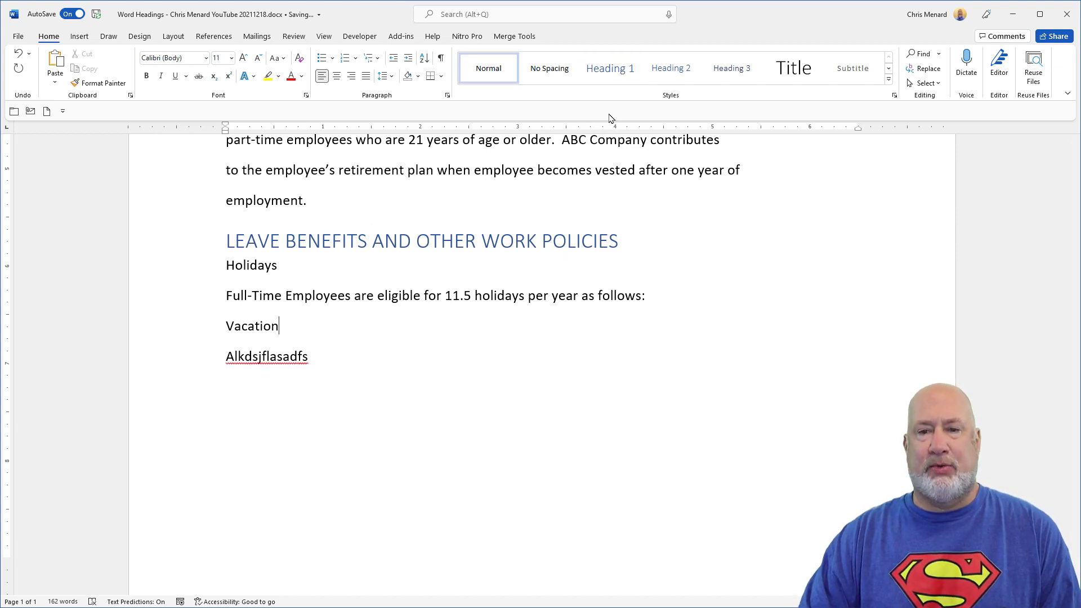
left_click(671, 69)
left_click(315, 273)
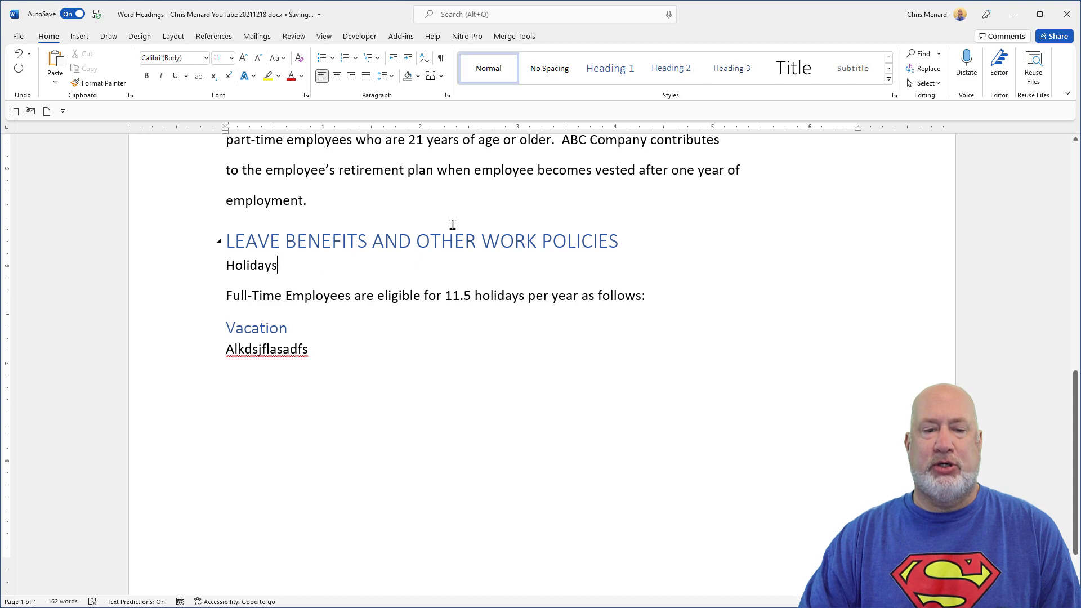
left_click(670, 68)
Step: Make Workers' Compensation and Unemployment Insurance a Heading 2, then return to the document start
scroll(589, 251, "up", 7)
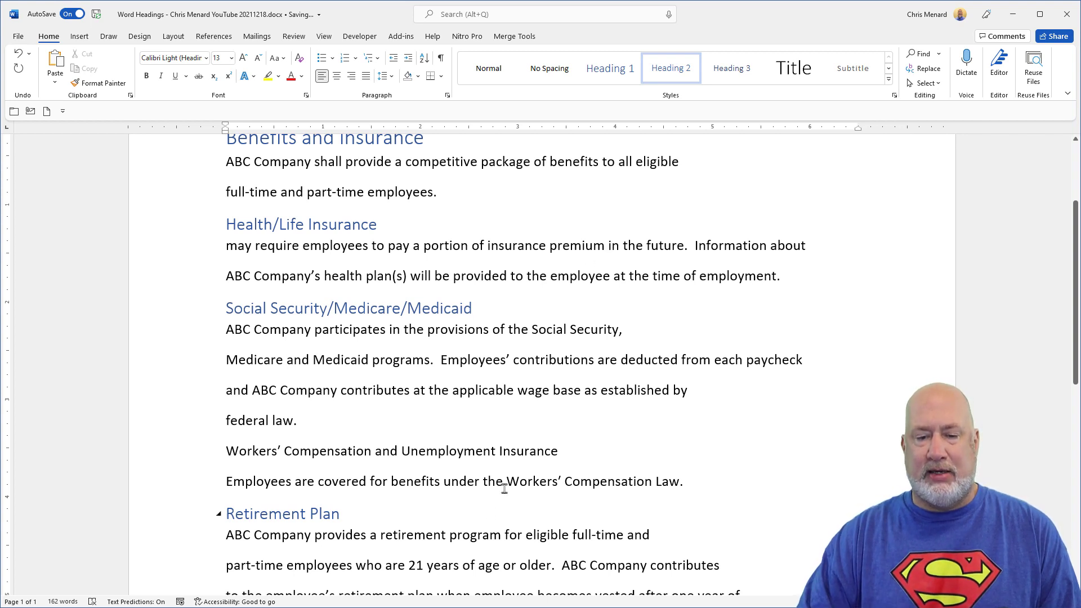
left_click(522, 447)
left_click(670, 68)
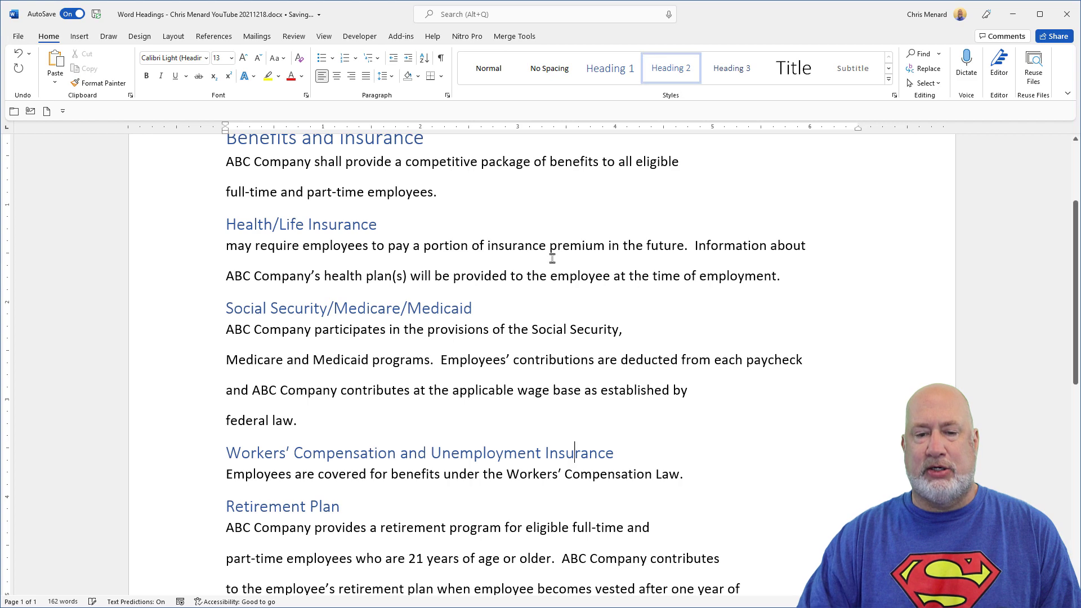
key("ctrl+Home")
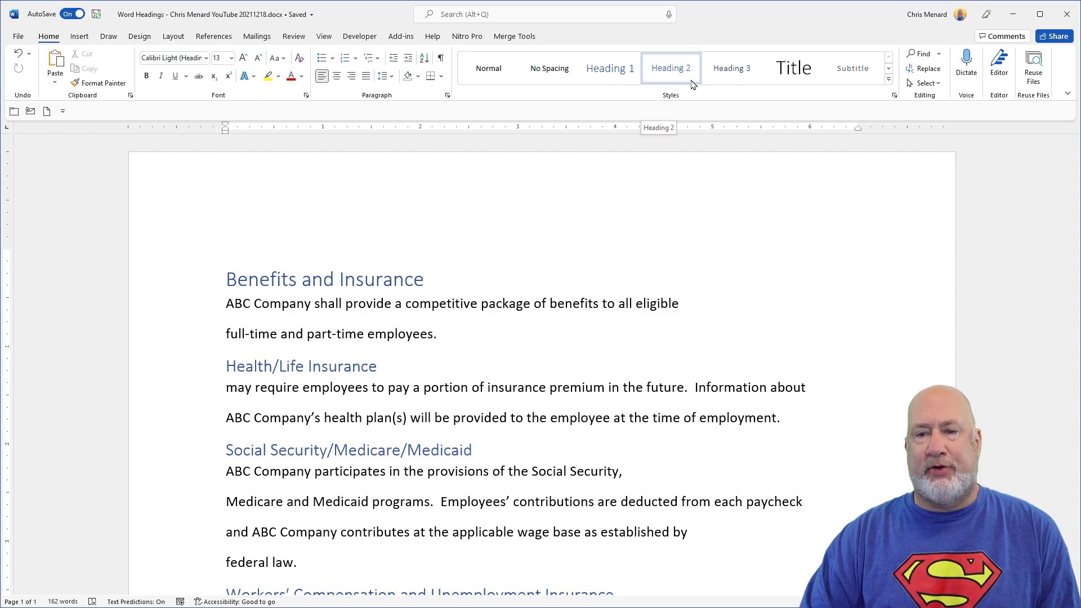
Step: Modify the Heading 2 style to use green font at 14 pt
right_click(655, 77)
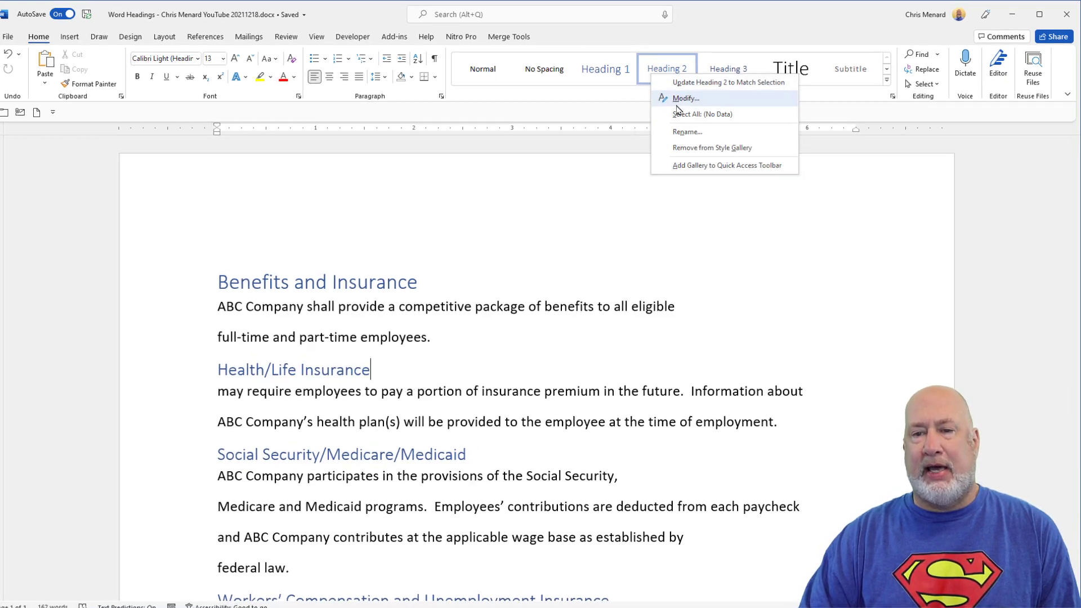
left_click(689, 97)
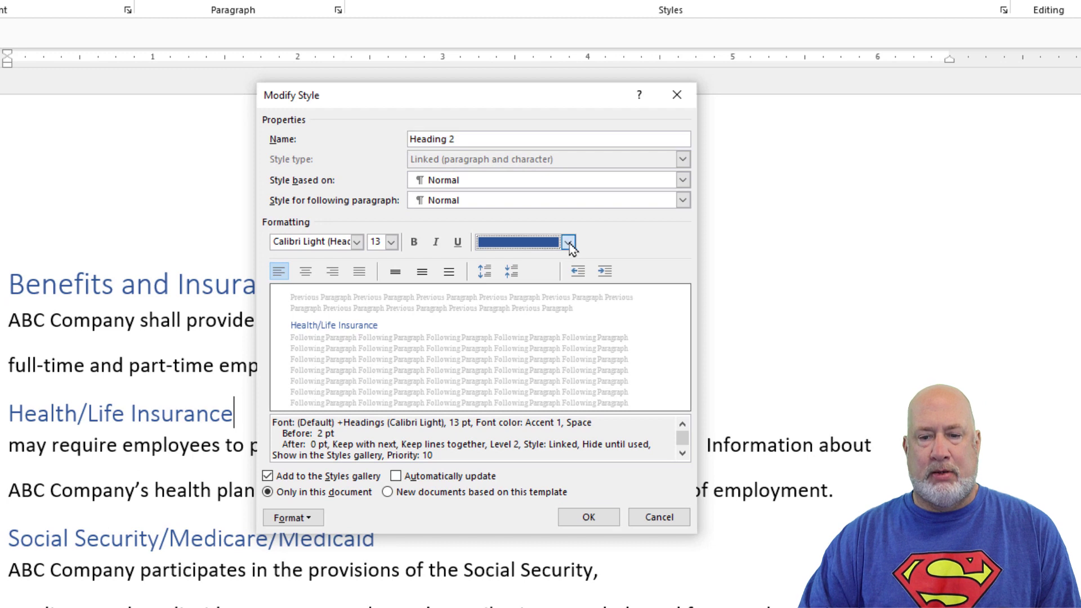
left_click(383, 363)
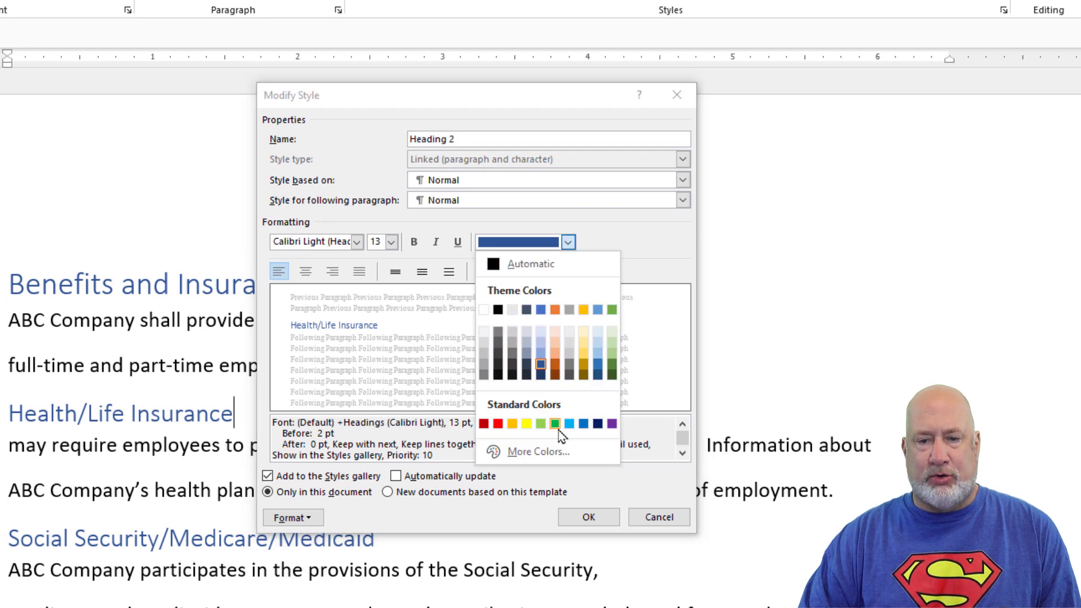
left_click(556, 426)
left_click(391, 242)
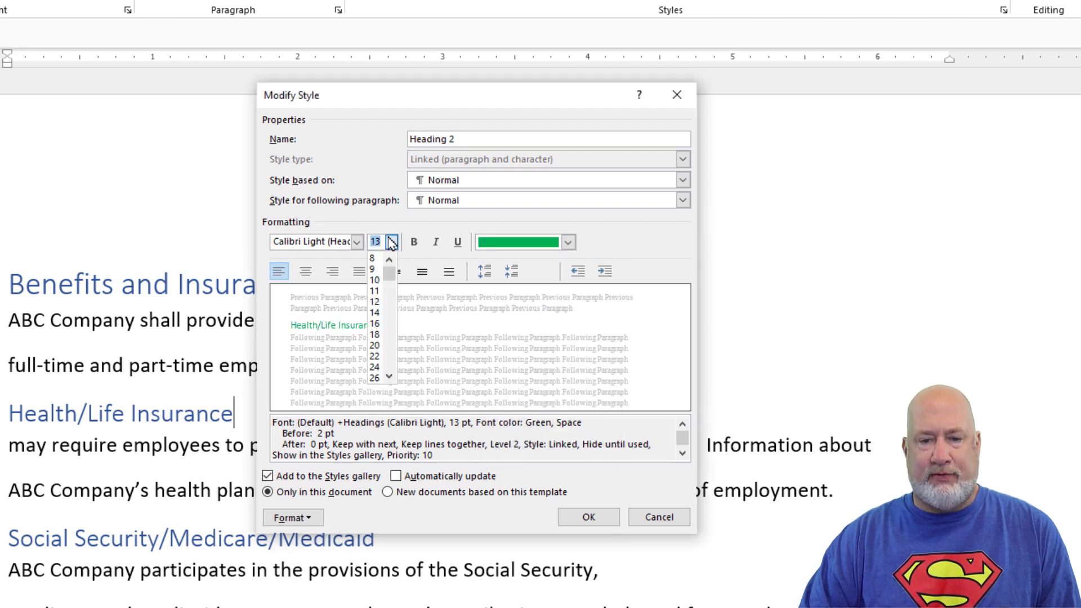
left_click(375, 312)
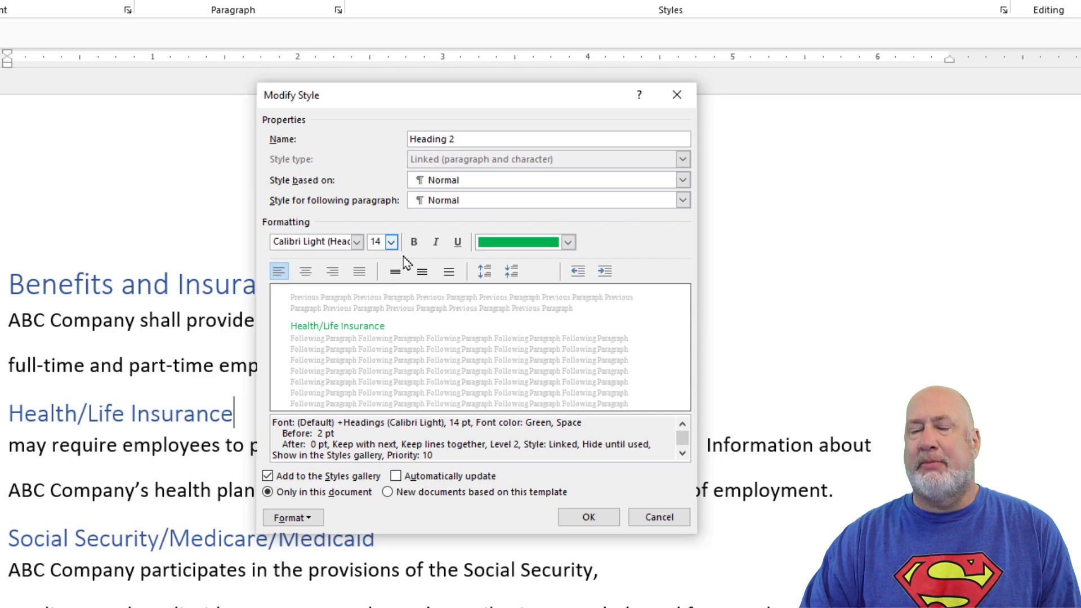
left_click(589, 516)
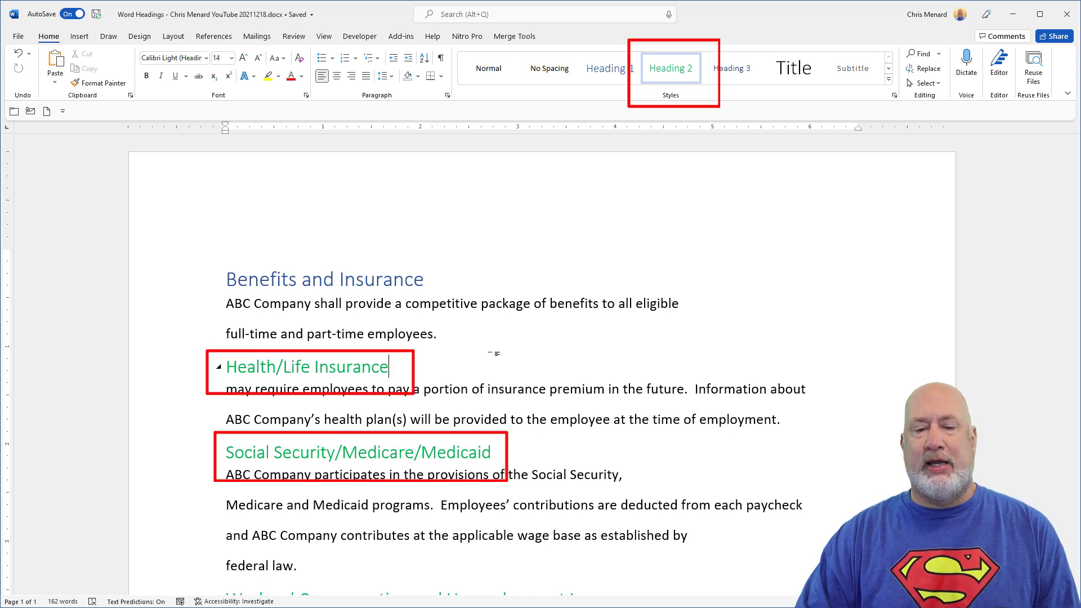
scroll(494, 354, "down", 10)
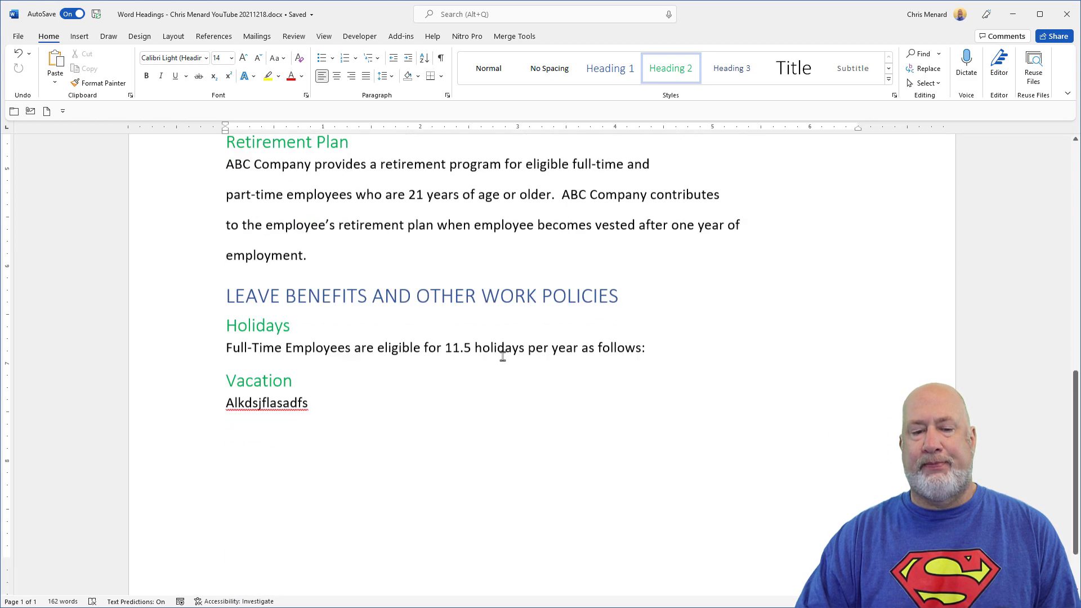
scroll(502, 356, "up", 15)
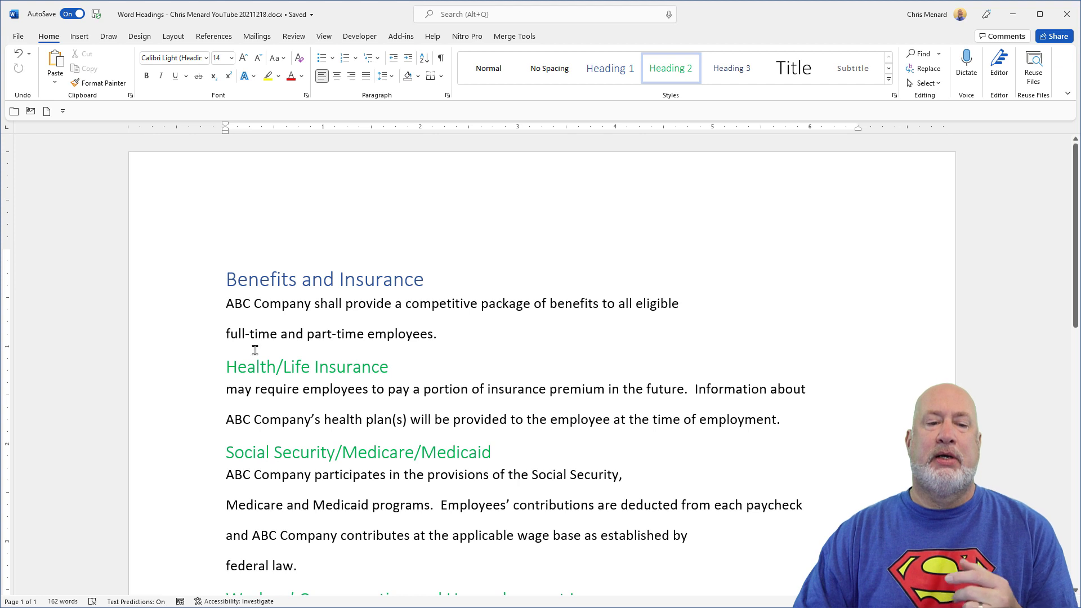
left_click(230, 275)
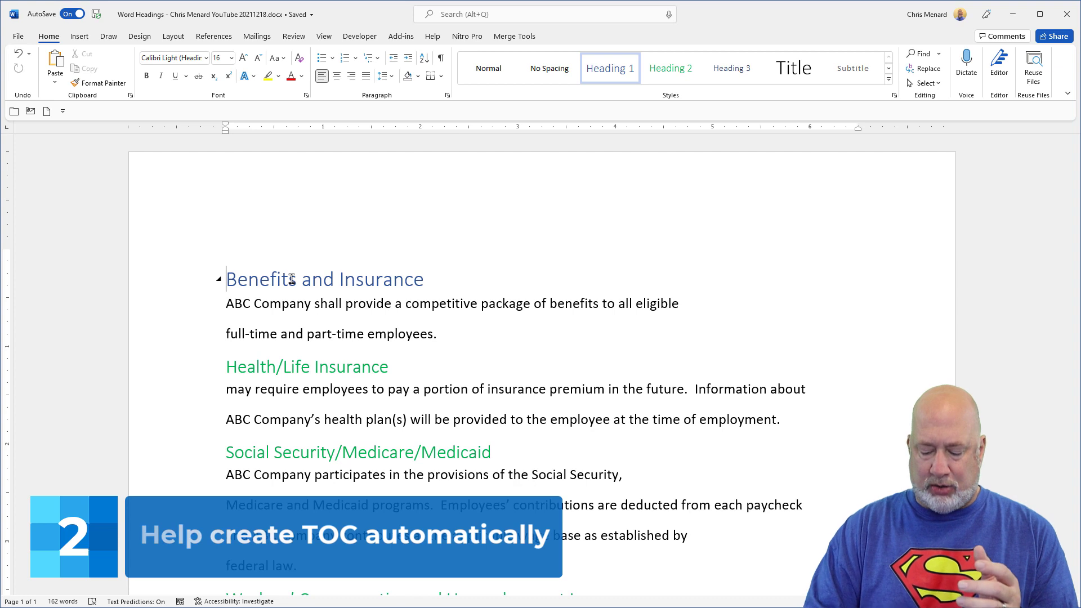
Step: Insert a page break before Benefits and Insurance and show the References Table of Contents choices
key("ctrl+Return")
scroll(299, 274, "up", 12)
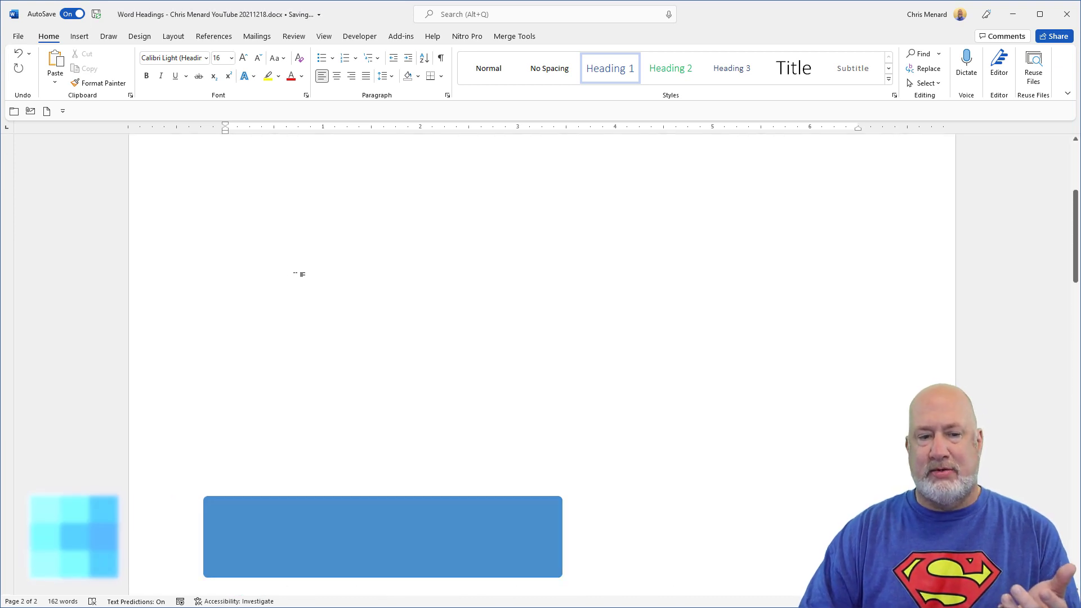
left_click(299, 215)
scroll(299, 215, "up", 1)
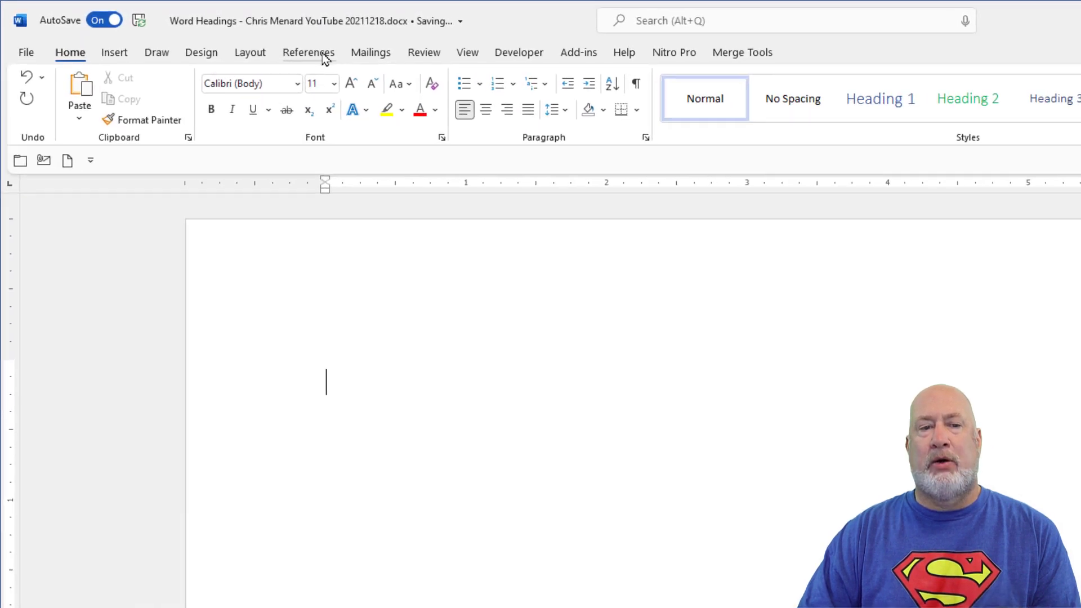
left_click(324, 57)
left_click(49, 126)
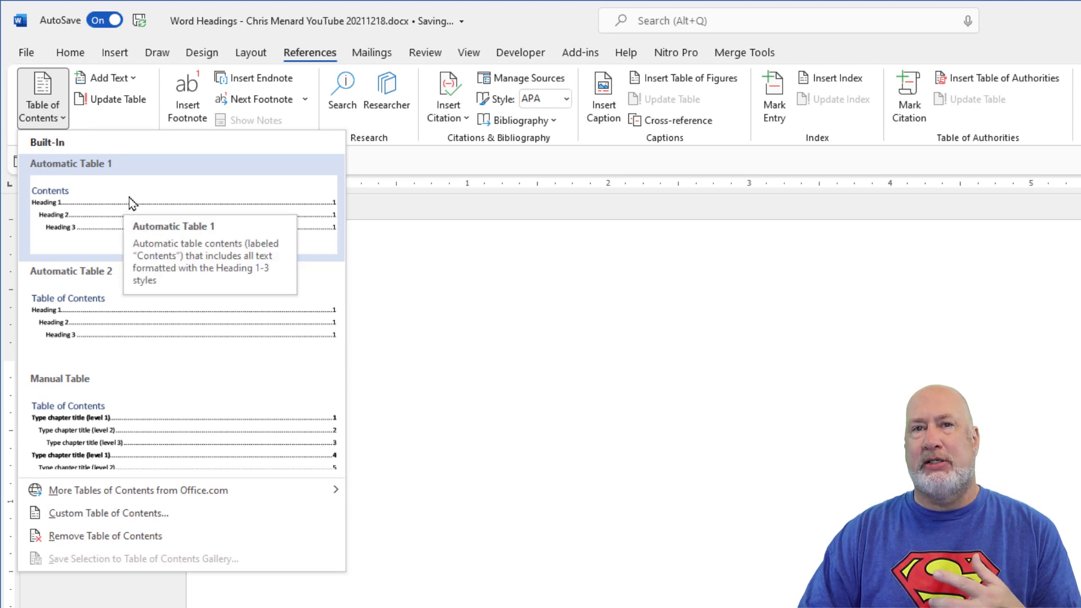
Step: Insert Automatic Table 1 as a Contents table on the blank first page
left_click(169, 220)
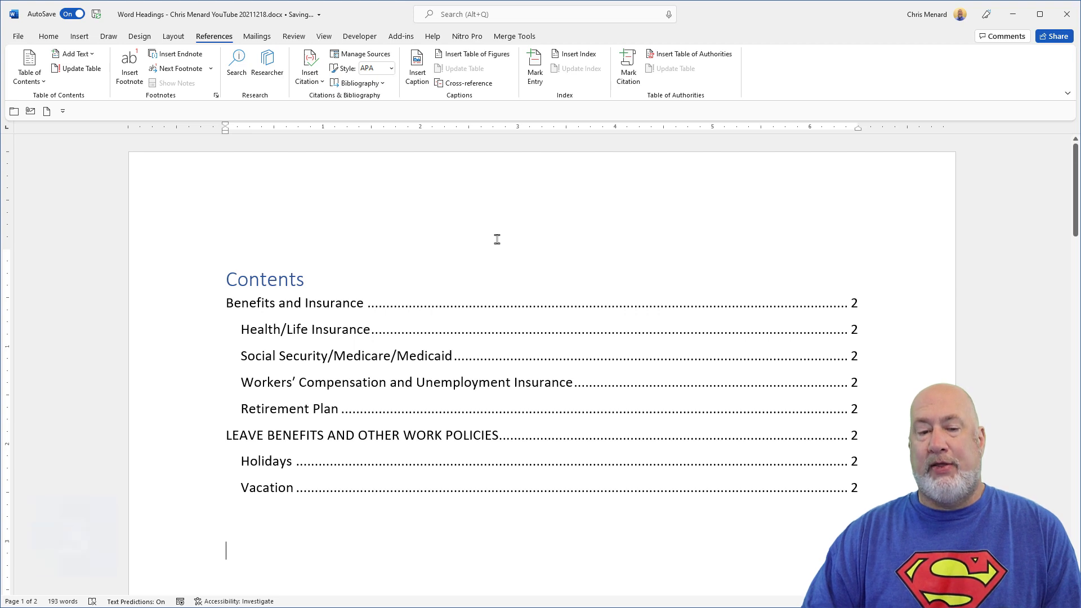
left_click(326, 40)
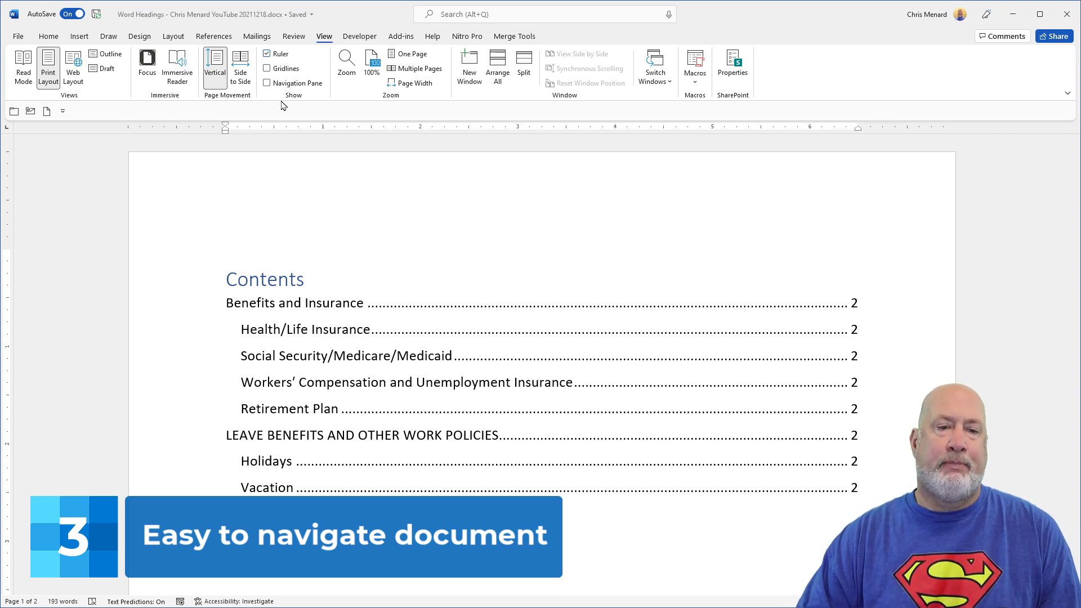
Step: Use the Navigation Pane's heading outline to jump to Holidays, then close the pane
left_click(275, 84)
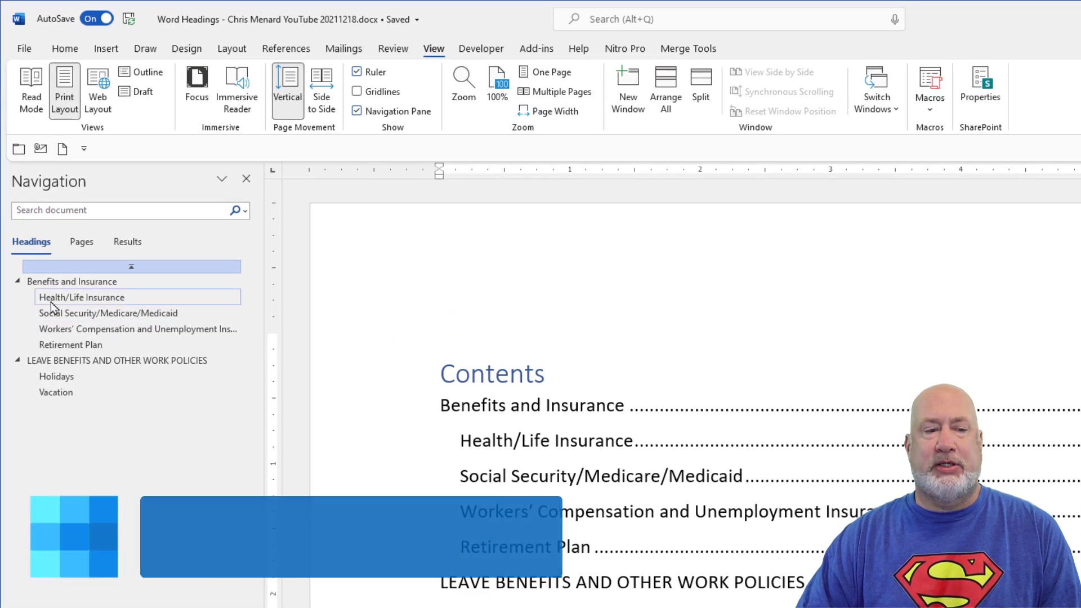
left_click(18, 282)
left_click(18, 281)
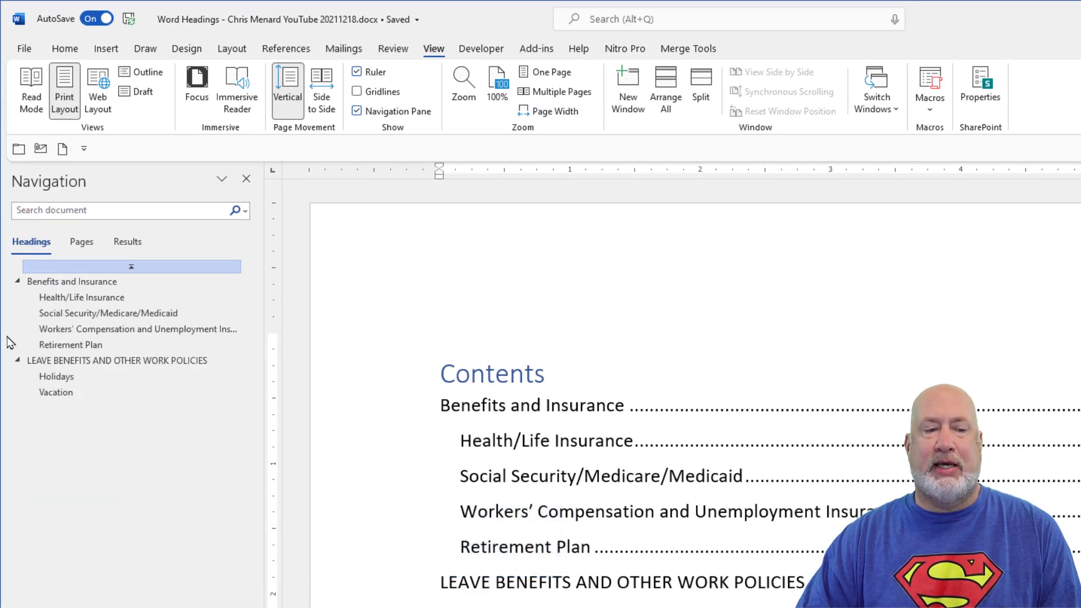
left_click(65, 380)
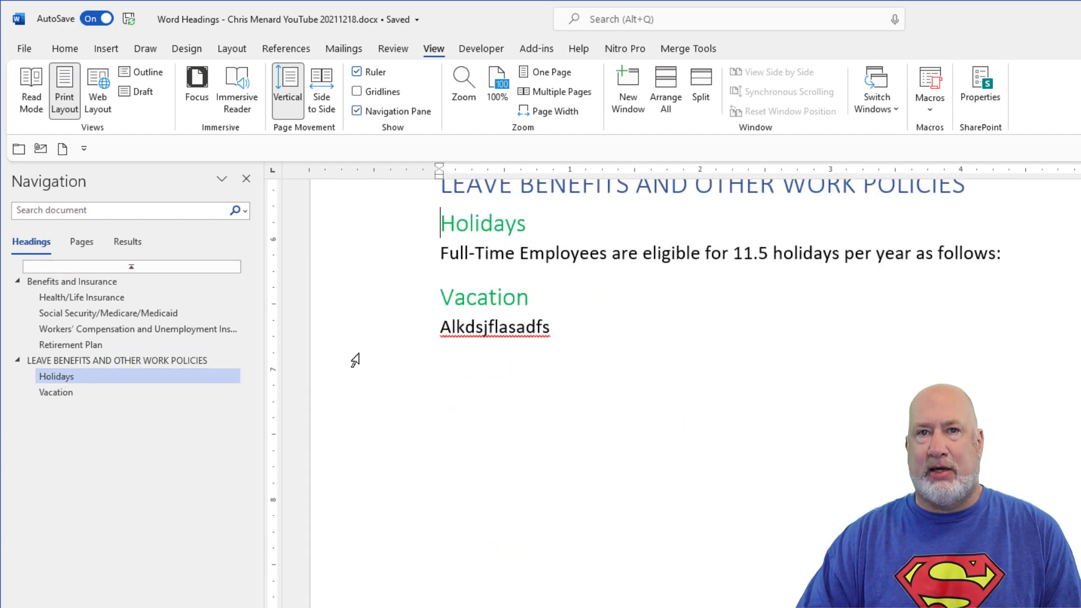
left_click(246, 178)
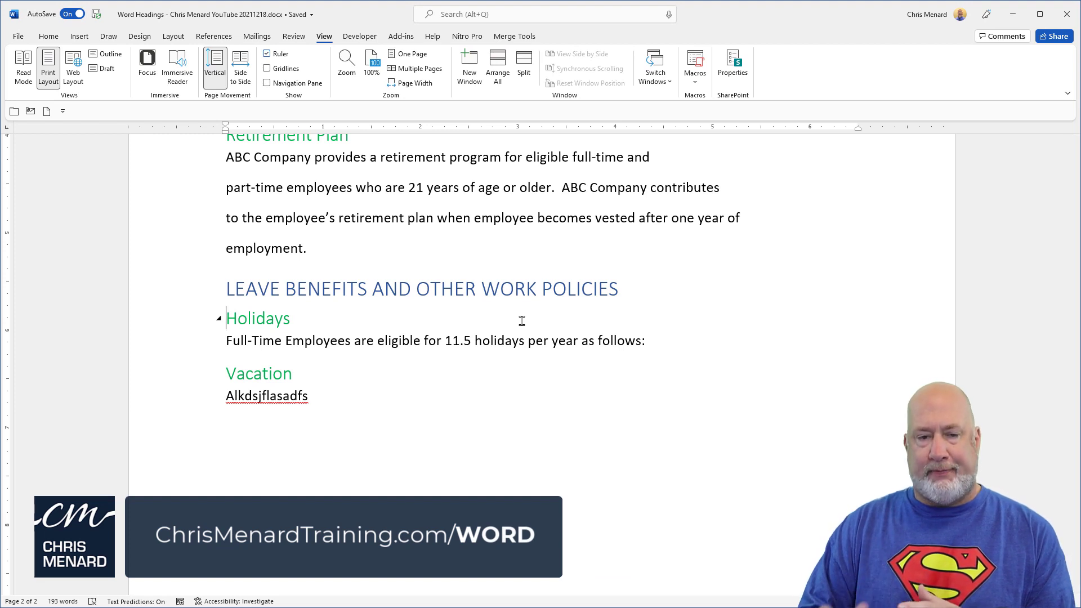
scroll(558, 317, "up", 5)
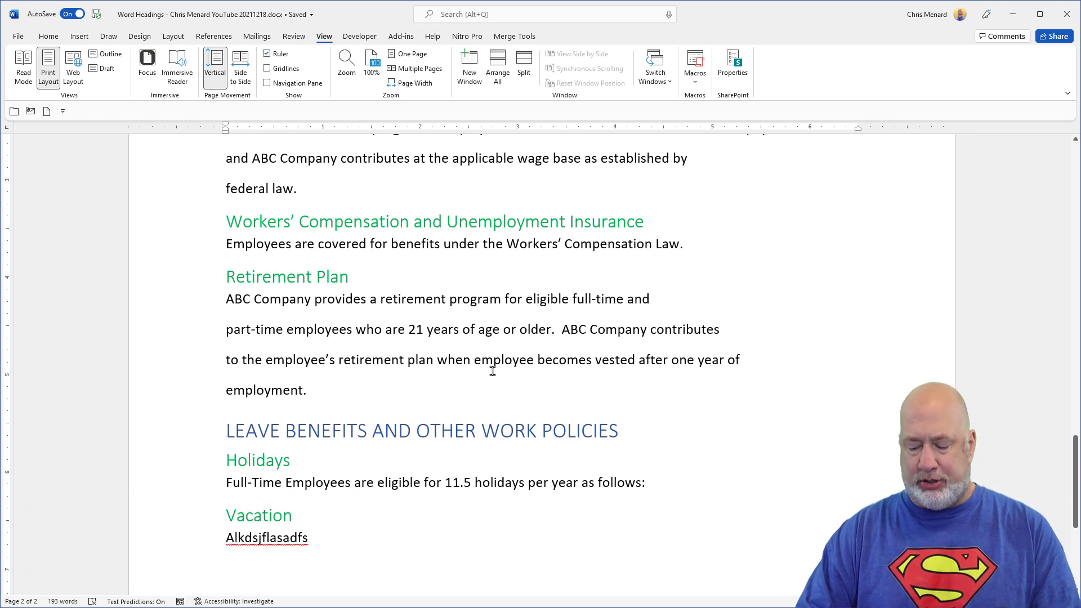
Step: Move LEAVE BENEFITS AND OTHER WORK POLICIES onto its own new page
key("ctrl+Return")
scroll(503, 368, "up", 15)
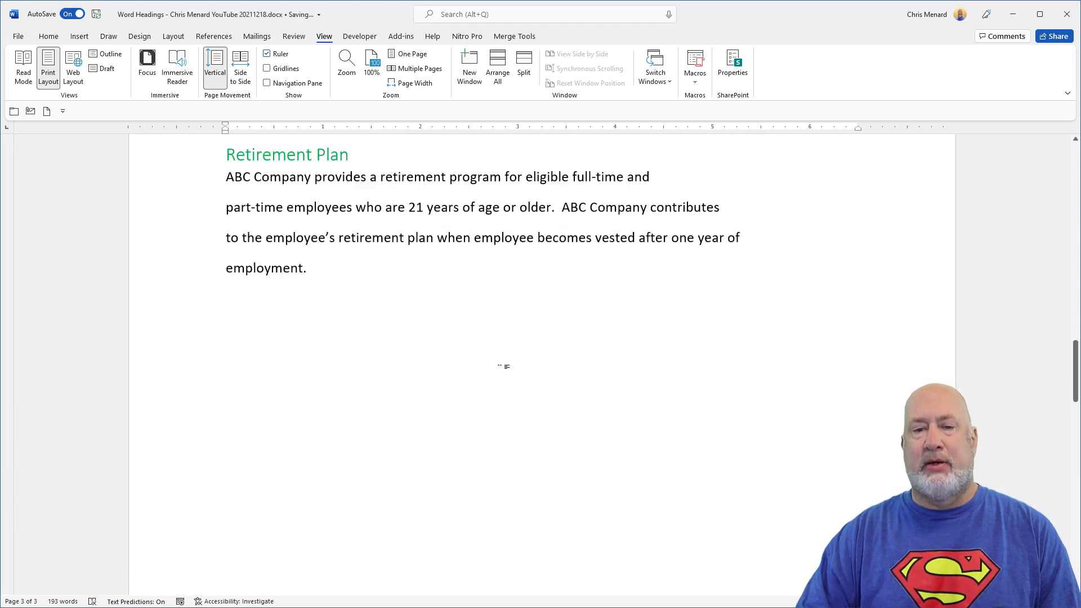
scroll(505, 366, "up", 5)
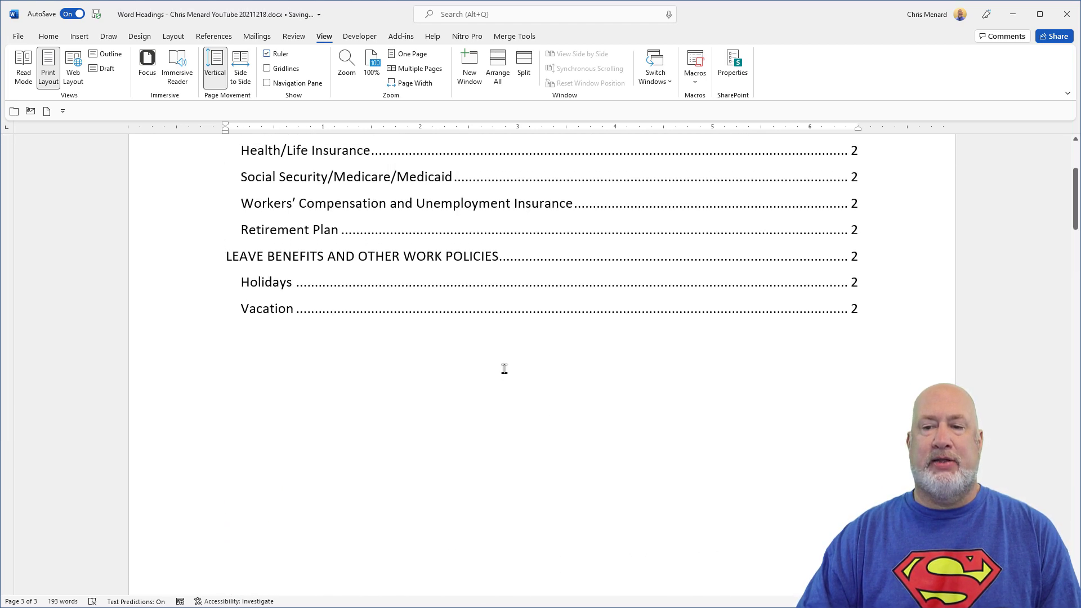
Step: Update the table of contents page numbers only, so those entries show page 3
left_click(505, 369)
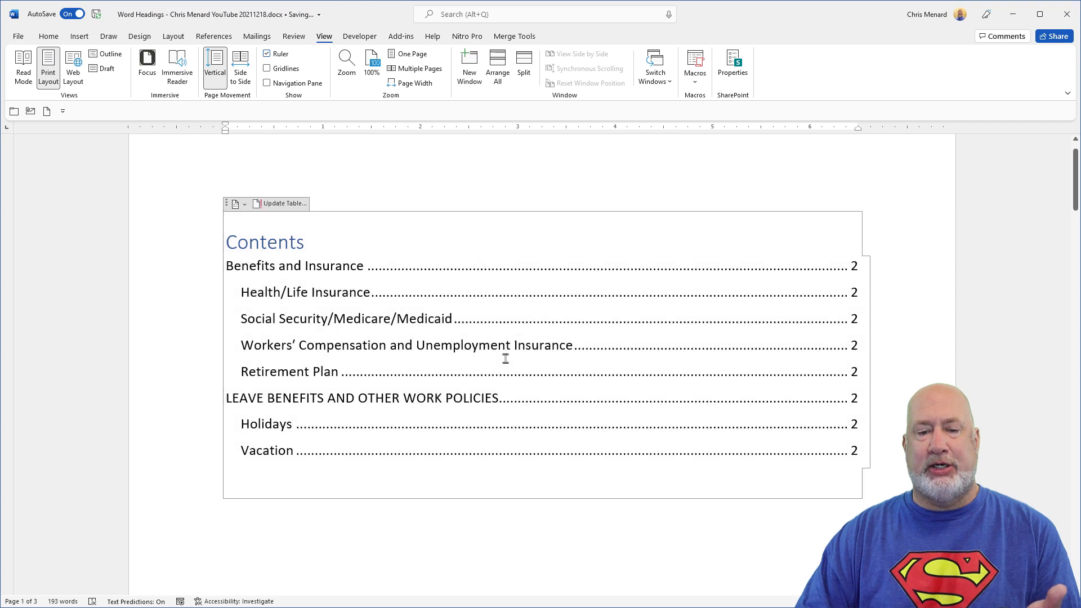
left_click(272, 204)
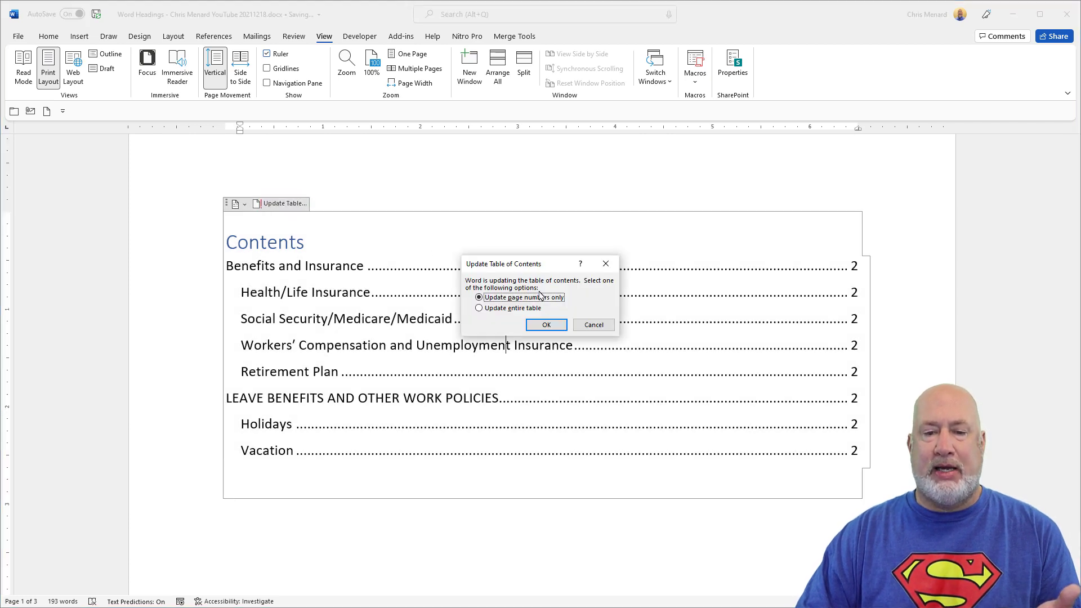
left_click(546, 324)
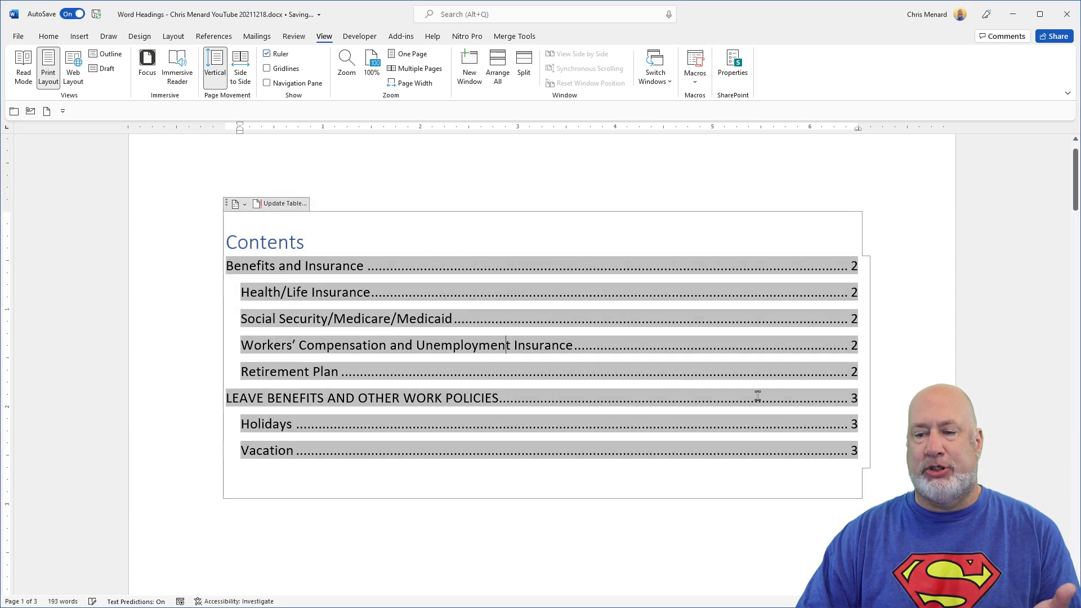
left_click(818, 403)
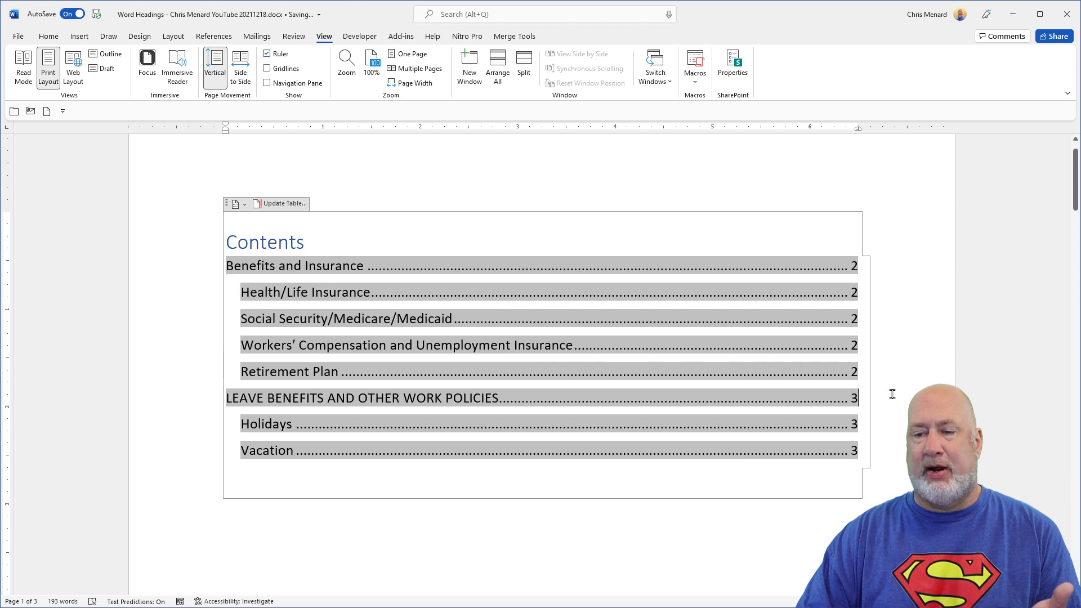
scroll(811, 357, "down", 15)
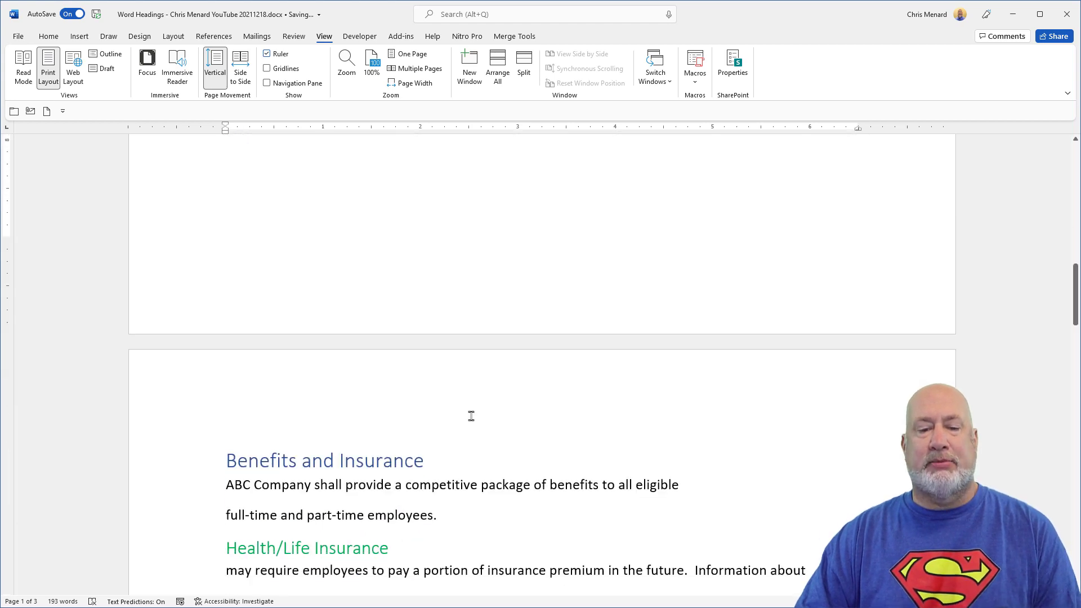
scroll(472, 416, "down", 10)
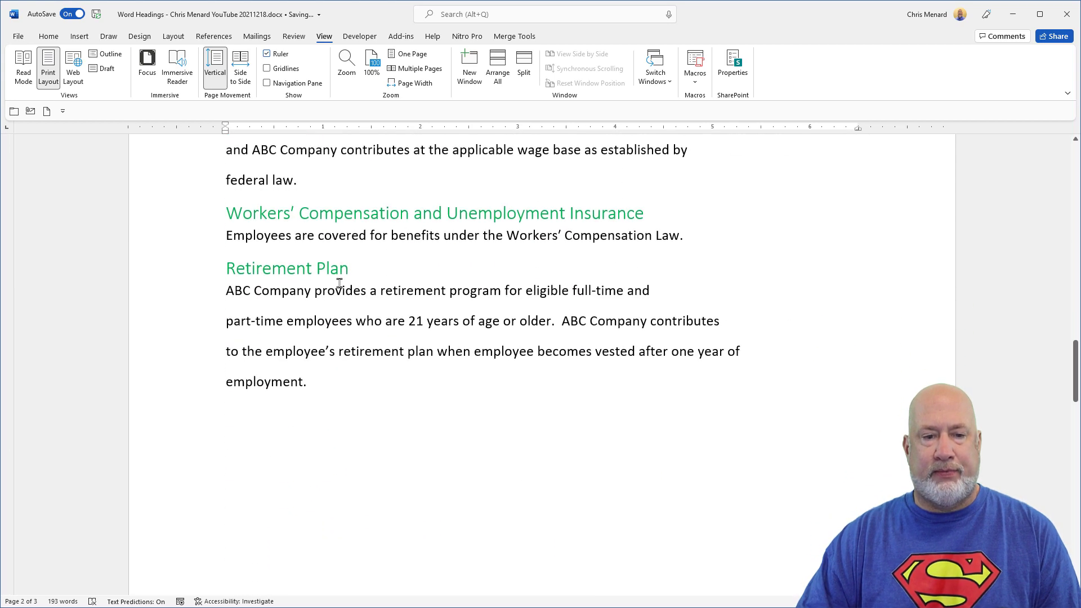
Step: Rename the heading to Retirement Plan Benefits and type a person's name as a new line
left_click(374, 269)
type("Benefits")
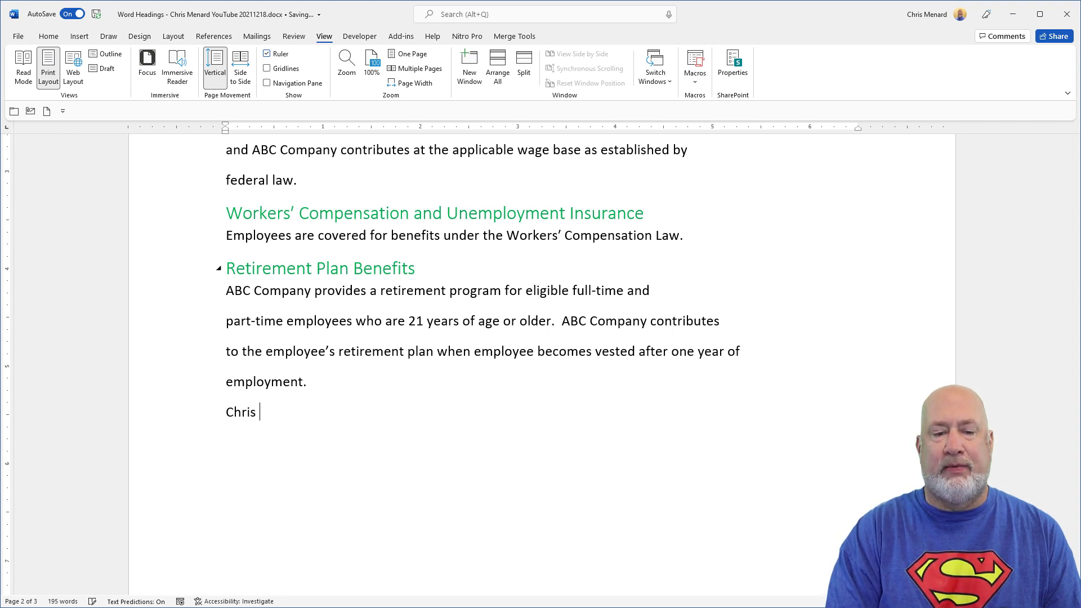
type("Menard")
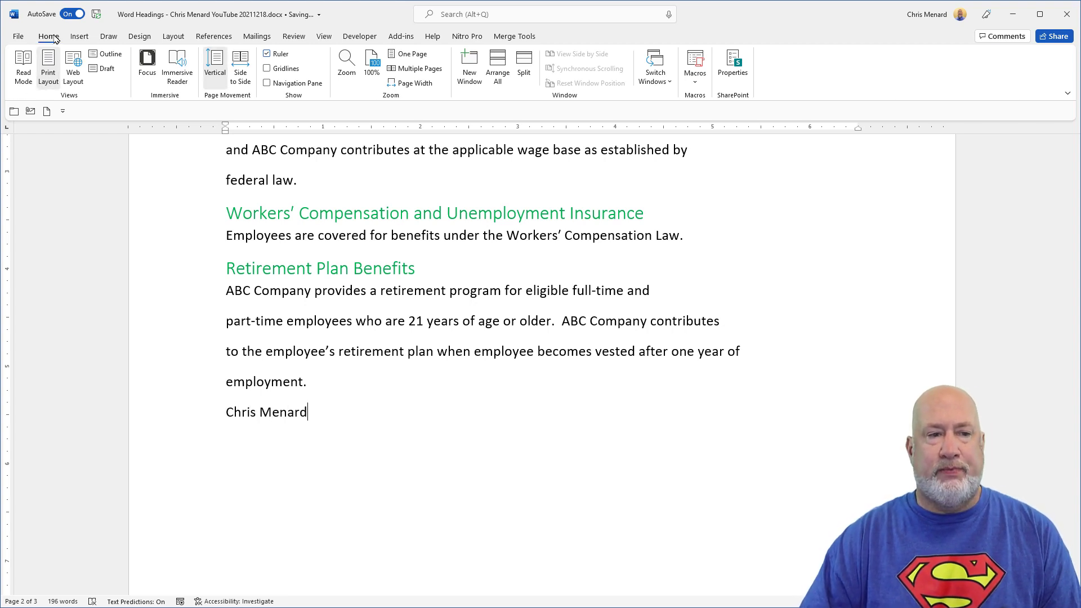
Step: Apply Heading 2 to the newly typed last line
left_click(49, 36)
left_click(670, 70)
scroll(603, 245, "up", 7)
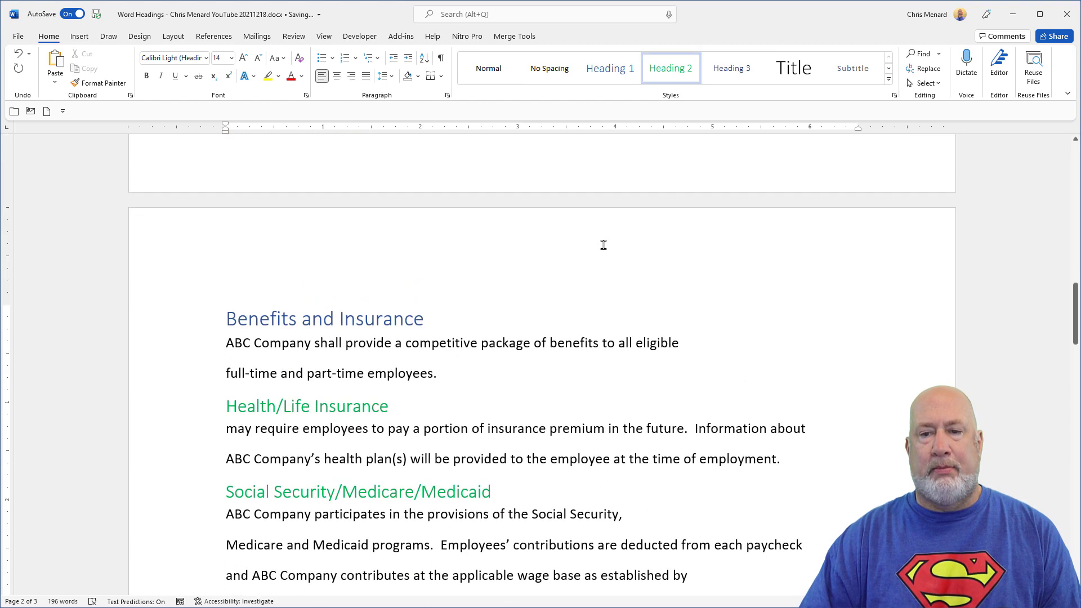
scroll(604, 245, "up", 10)
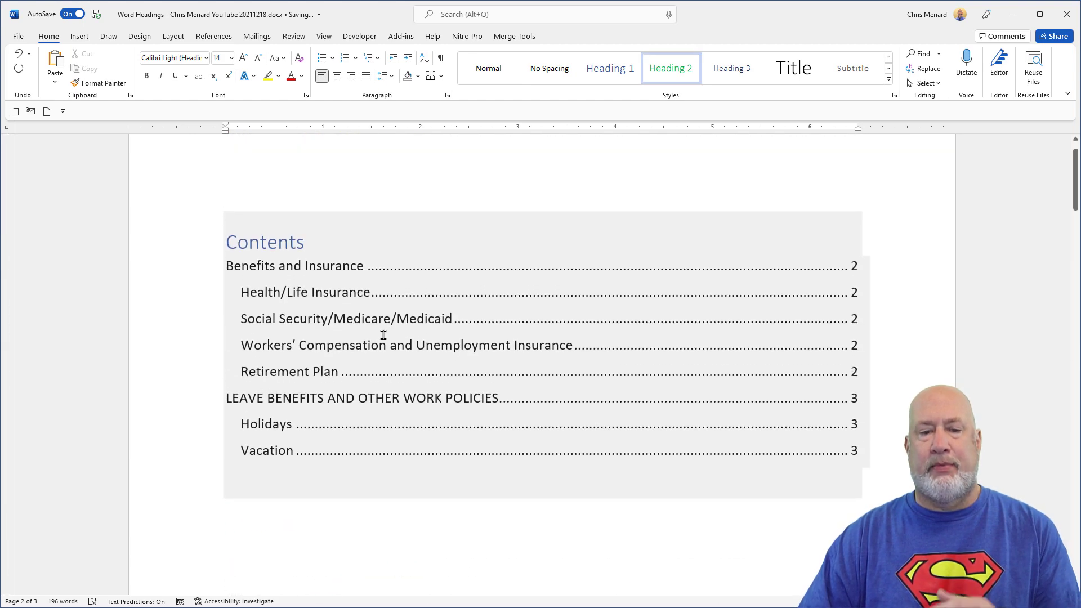
left_click(345, 316)
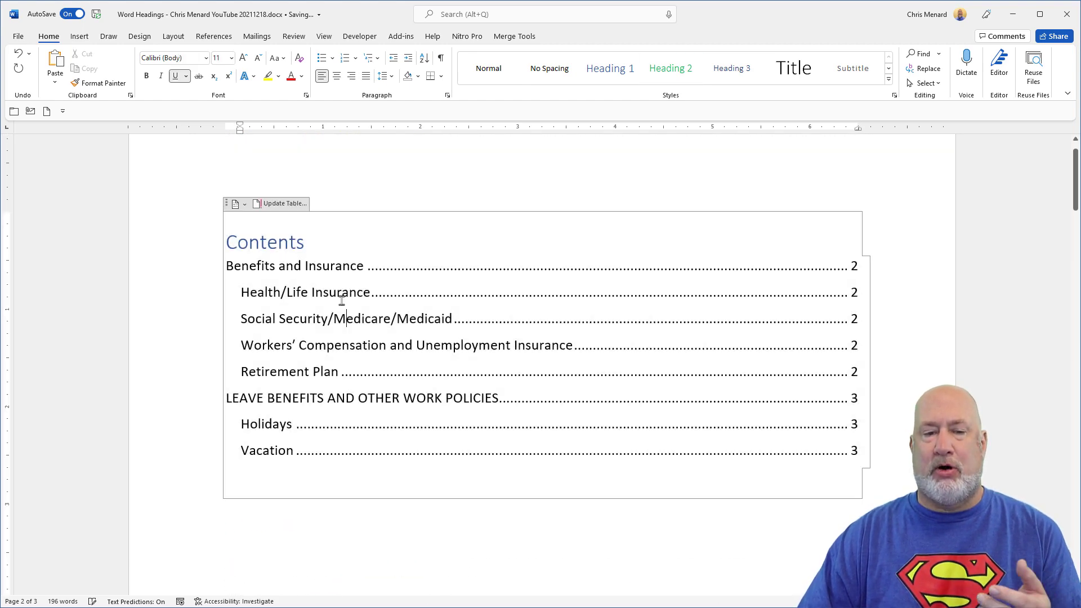
Step: Update the entire table so Retirement Plan Benefits and the new heading appear on page 2
left_click(280, 203)
left_click(489, 312)
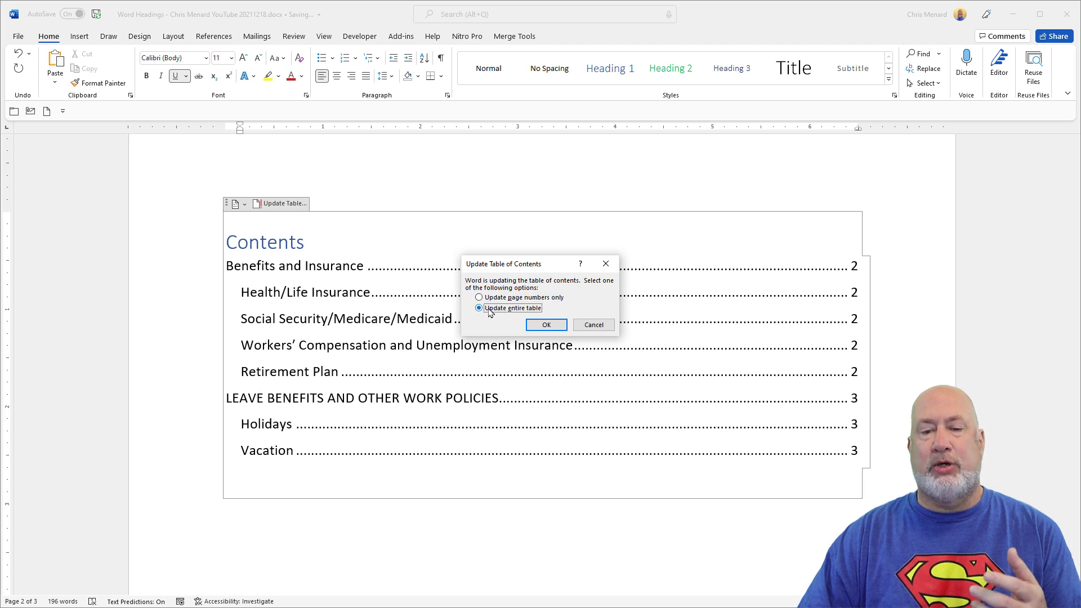
left_click(546, 326)
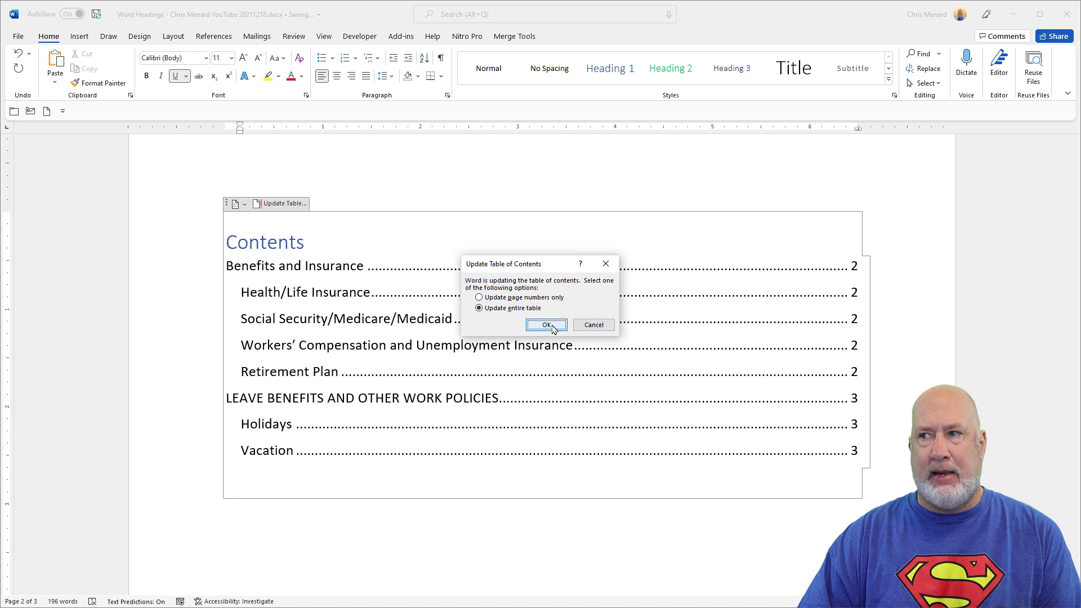
left_click(401, 400)
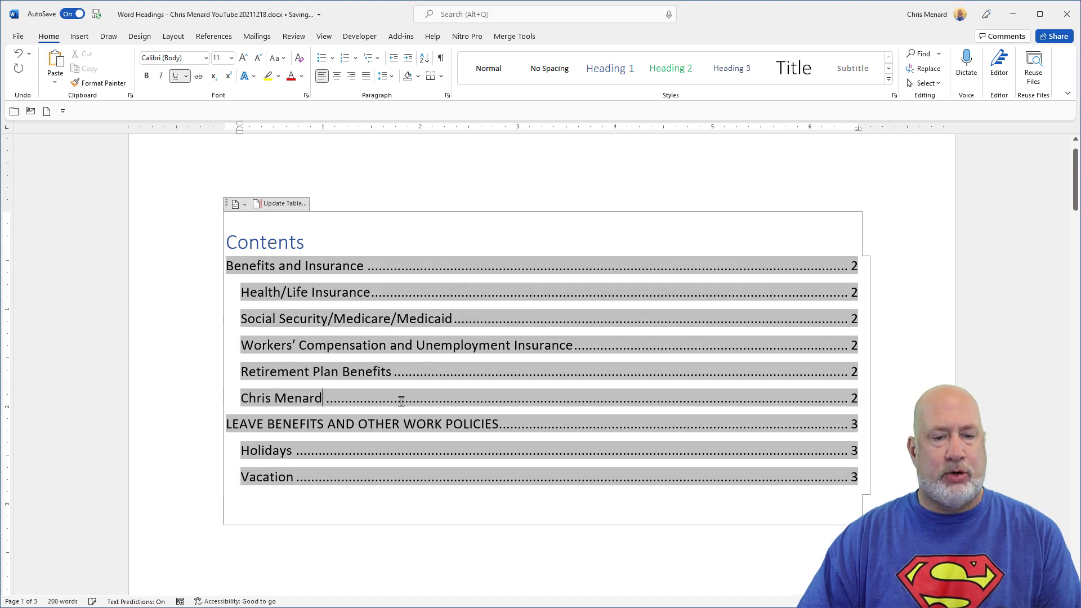